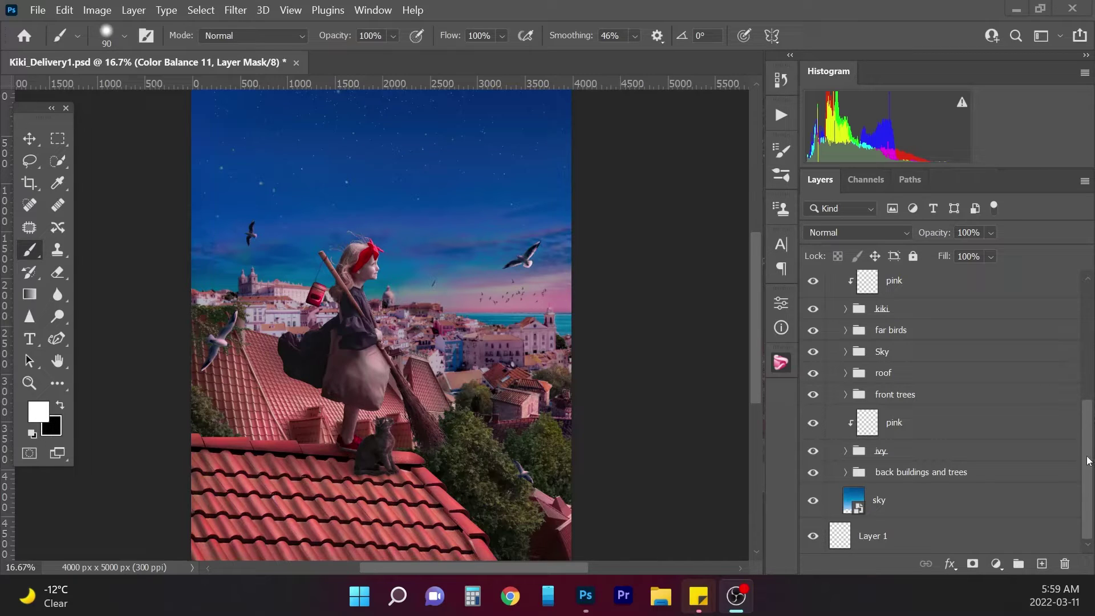
Hide the kiki, cat and roof groups inside the Wrap group so the background buildings are exposed
{"action": "left_click", "coordinate": [1089, 394]}
{"action": "left_click_drag", "start_coordinate": [1088, 445], "coordinate": [1085, 323]}
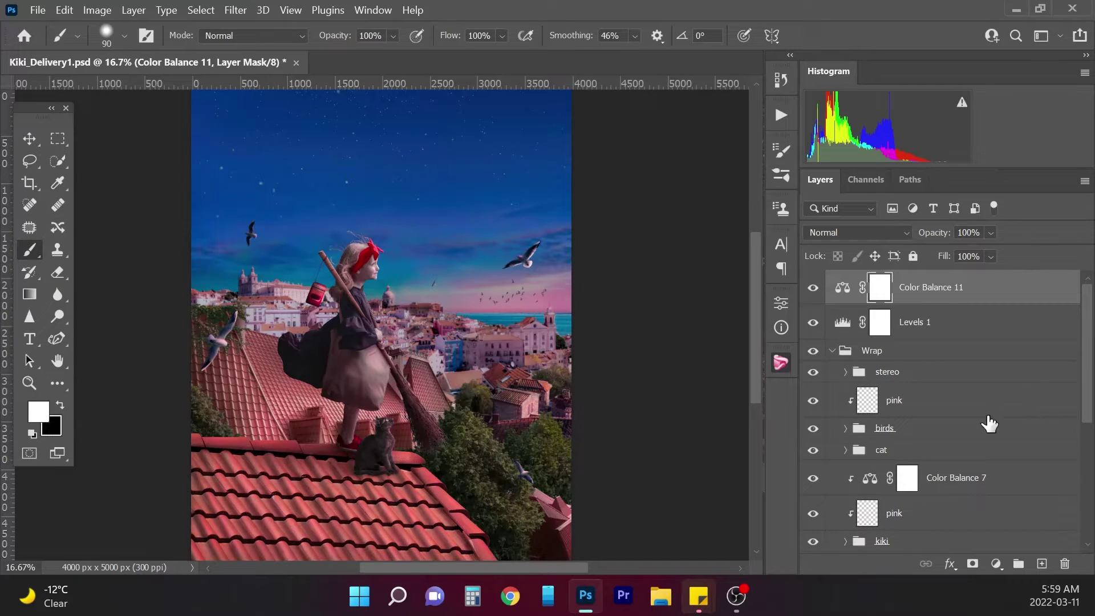
{"action": "scroll", "coordinate": [930, 434], "scroll_direction": "down", "scroll_amount": 1}
{"action": "scroll", "coordinate": [985, 459], "scroll_direction": "down", "scroll_amount": 1}
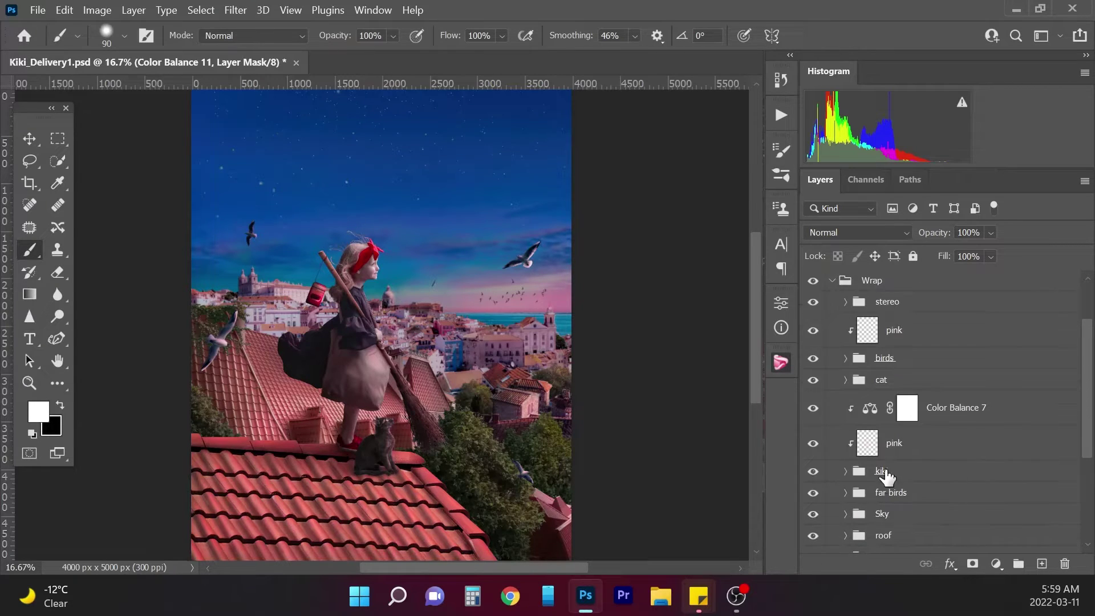
{"action": "left_click", "coordinate": [813, 472]}
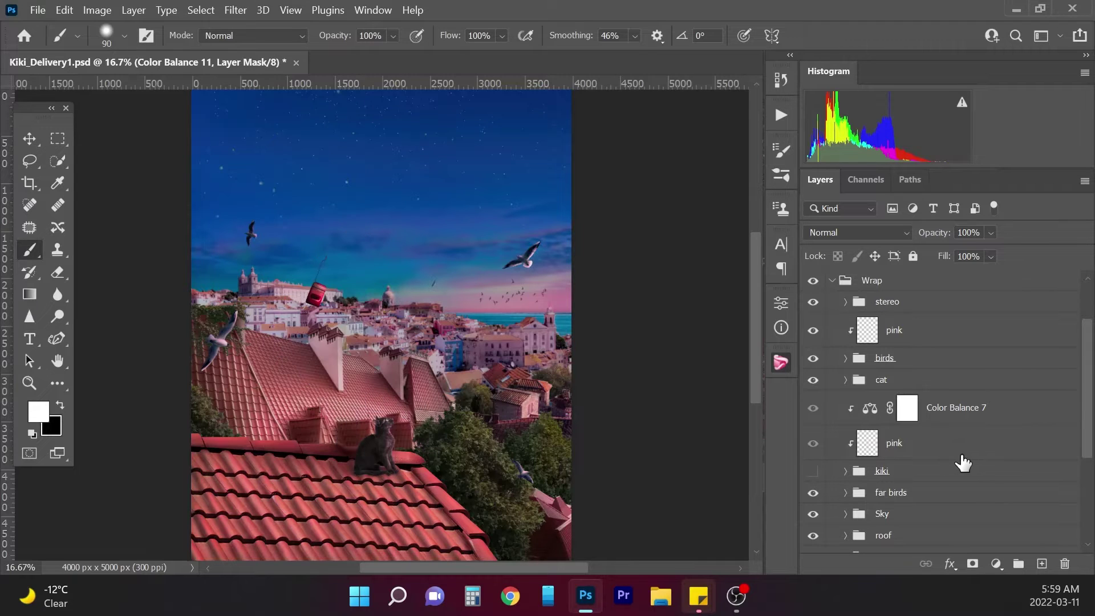
{"action": "scroll", "coordinate": [978, 464], "scroll_direction": "down", "scroll_amount": 1}
{"action": "scroll", "coordinate": [979, 465], "scroll_direction": "down", "scroll_amount": 2}
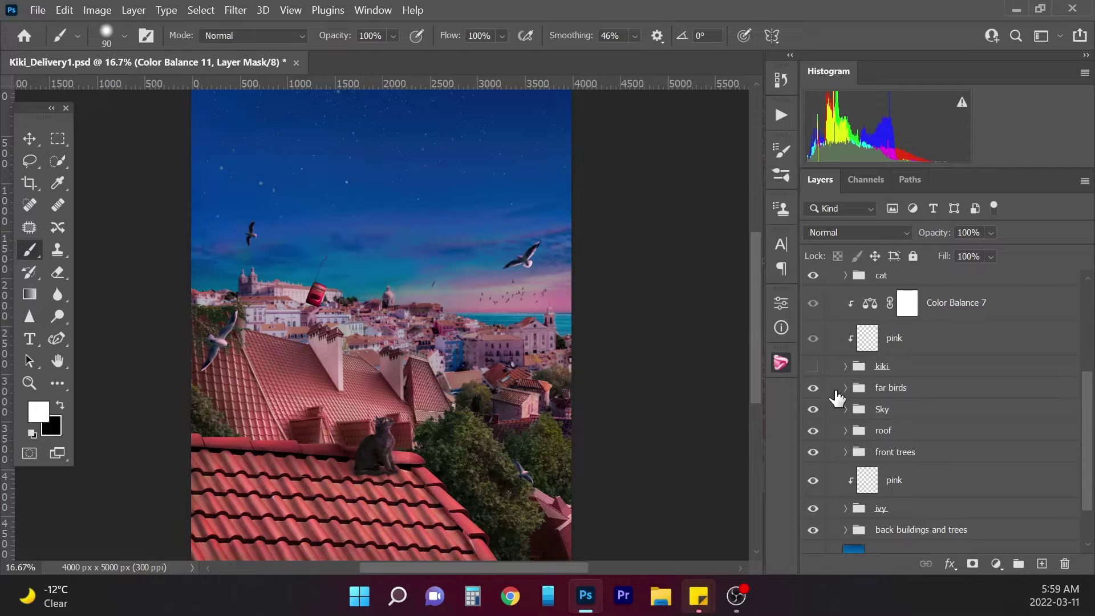
{"action": "scroll", "coordinate": [846, 373], "scroll_direction": "up", "scroll_amount": 3}
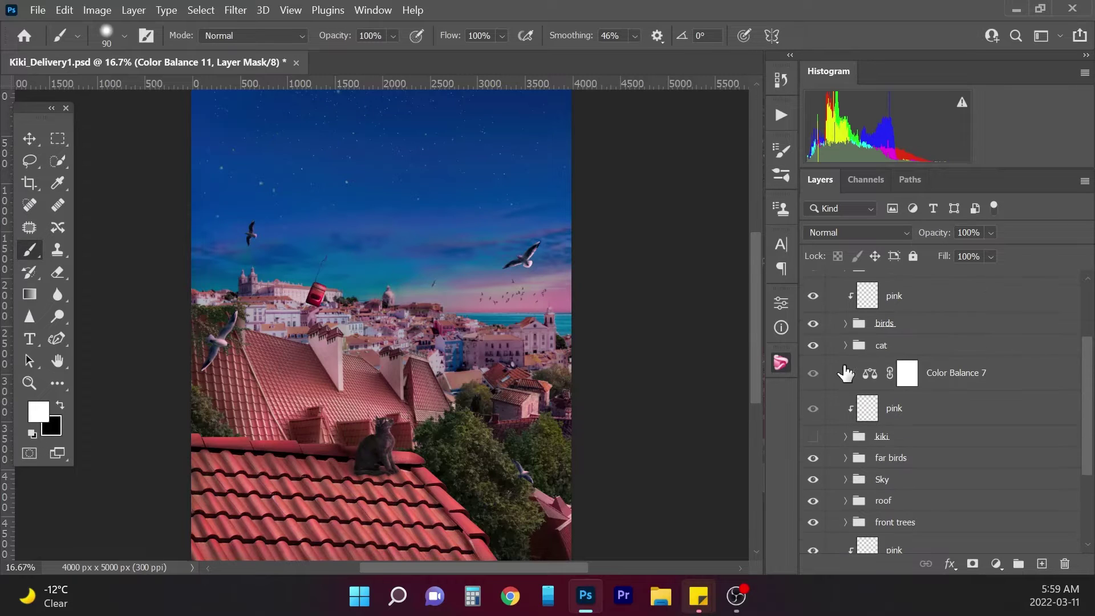
{"action": "left_click", "coordinate": [813, 346]}
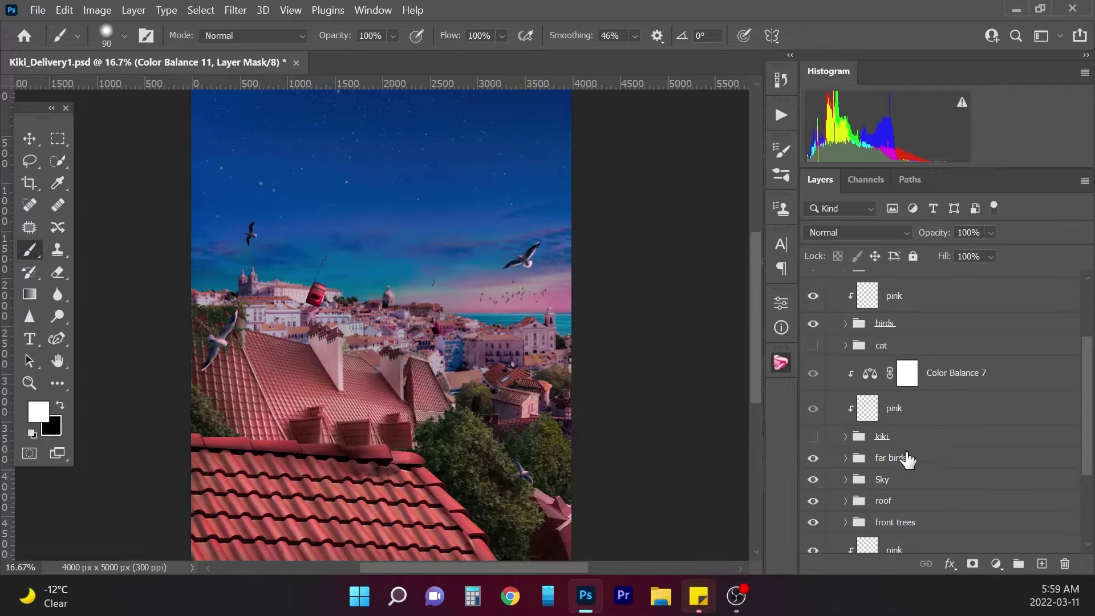
{"action": "scroll", "coordinate": [906, 456], "scroll_direction": "down", "scroll_amount": 3}
{"action": "left_click", "coordinate": [813, 432]}
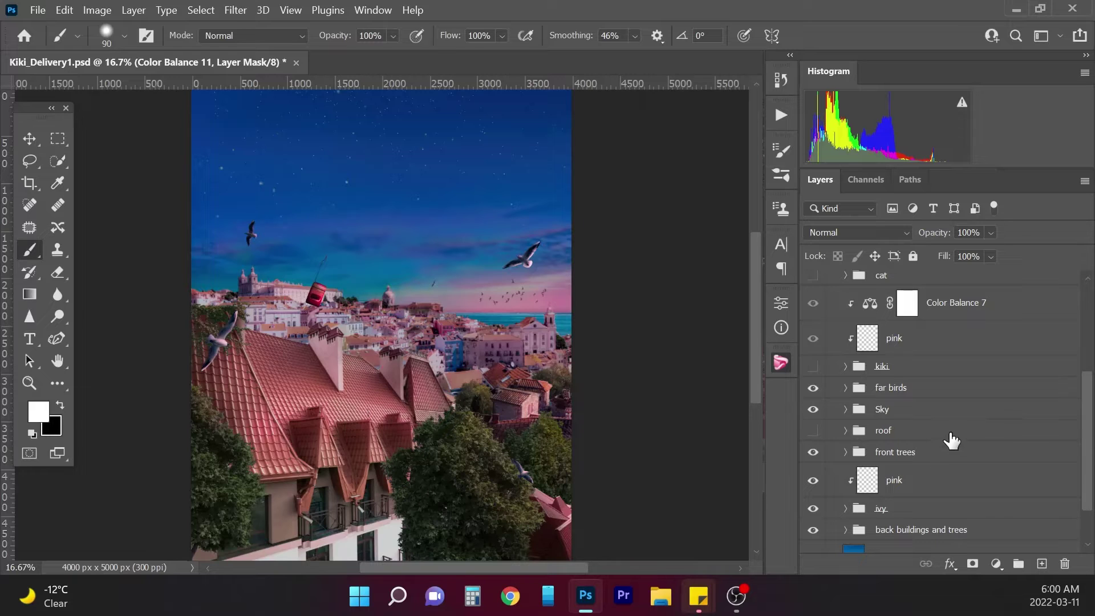
Expand the back buildings and trees group and start a Free Transform on the back buildings1 smart object
{"action": "scroll", "coordinate": [1001, 453], "scroll_direction": "down", "scroll_amount": 1}
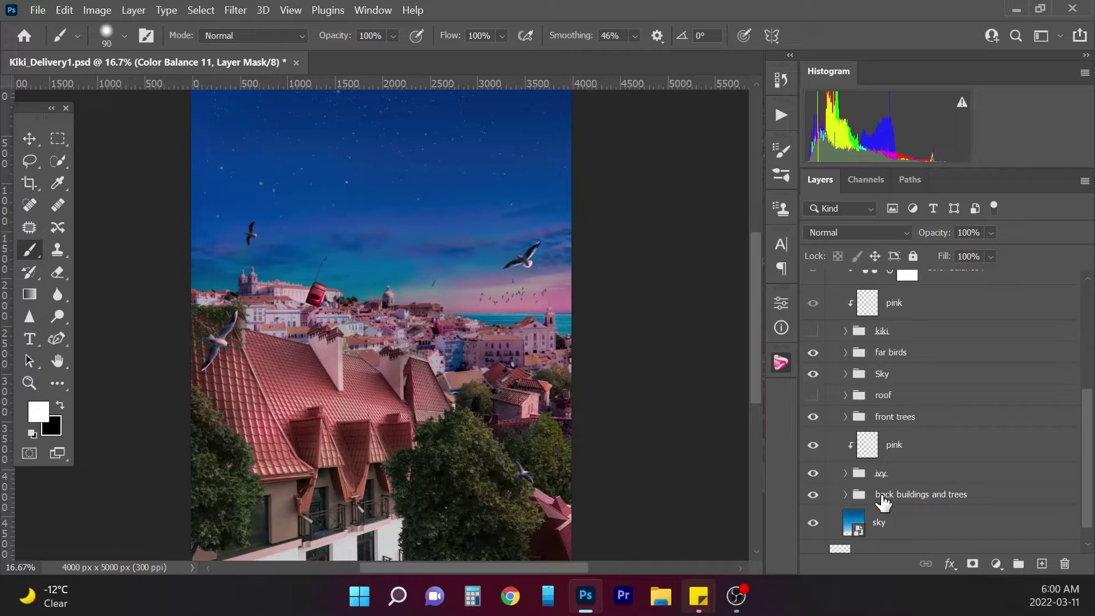
{"action": "left_click", "coordinate": [845, 494]}
{"action": "scroll", "coordinate": [940, 502], "scroll_direction": "down", "scroll_amount": 6}
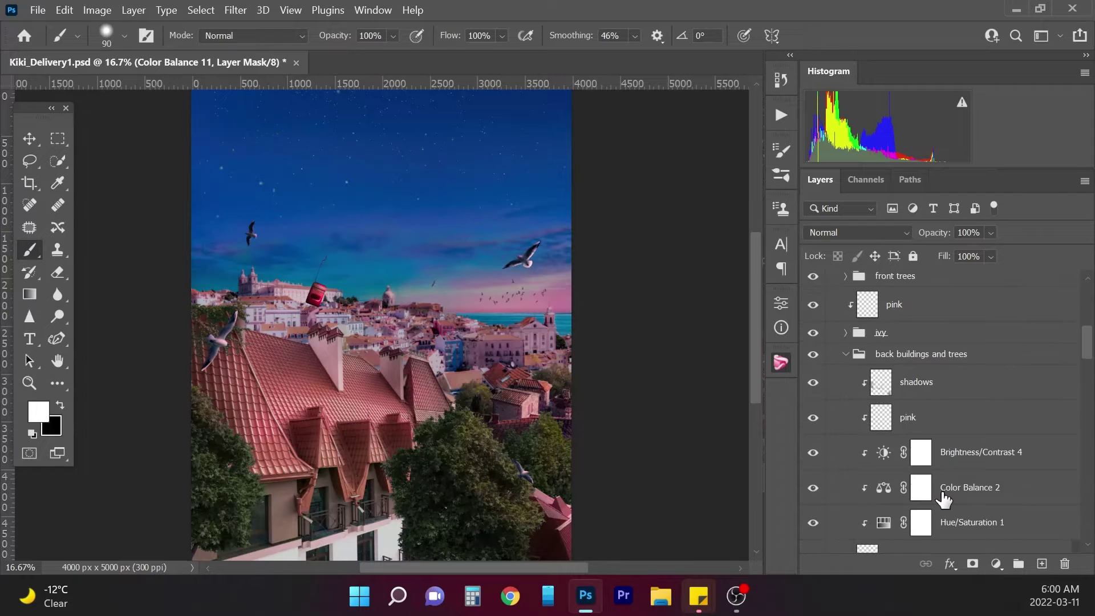
{"action": "left_click", "coordinate": [927, 465]}
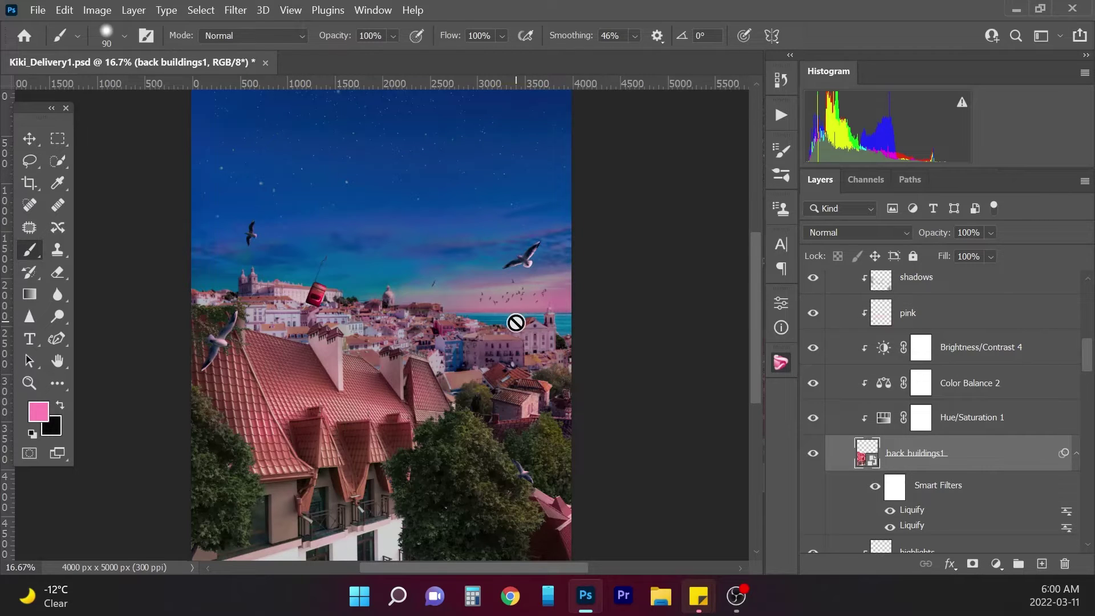
{"action": "key", "text": "ctrl+t"}
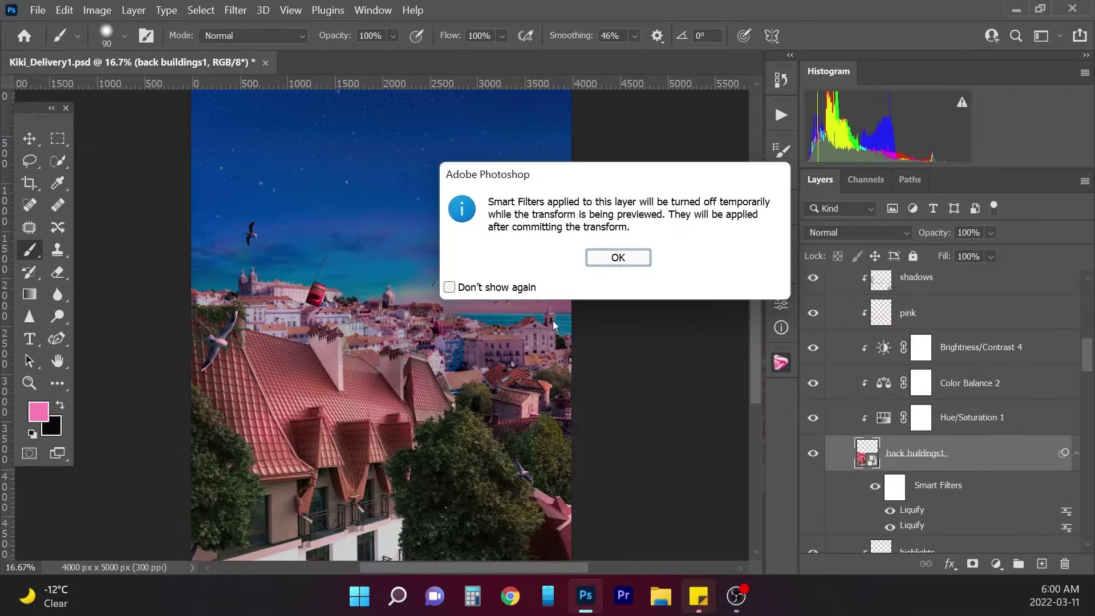
{"action": "left_click", "coordinate": [614, 256]}
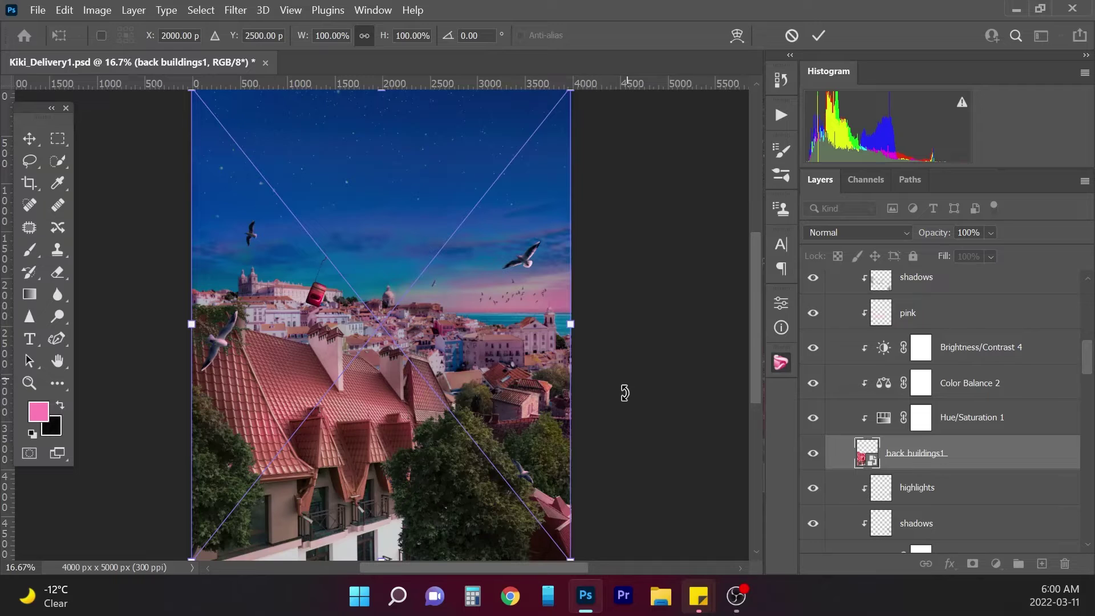
Switch the transform to Perspective and flare the back buildings1 layer outward along its right and bottom edges
{"action": "key", "text": "ctrl+minus"}
{"action": "key", "text": "ctrl+minus"}
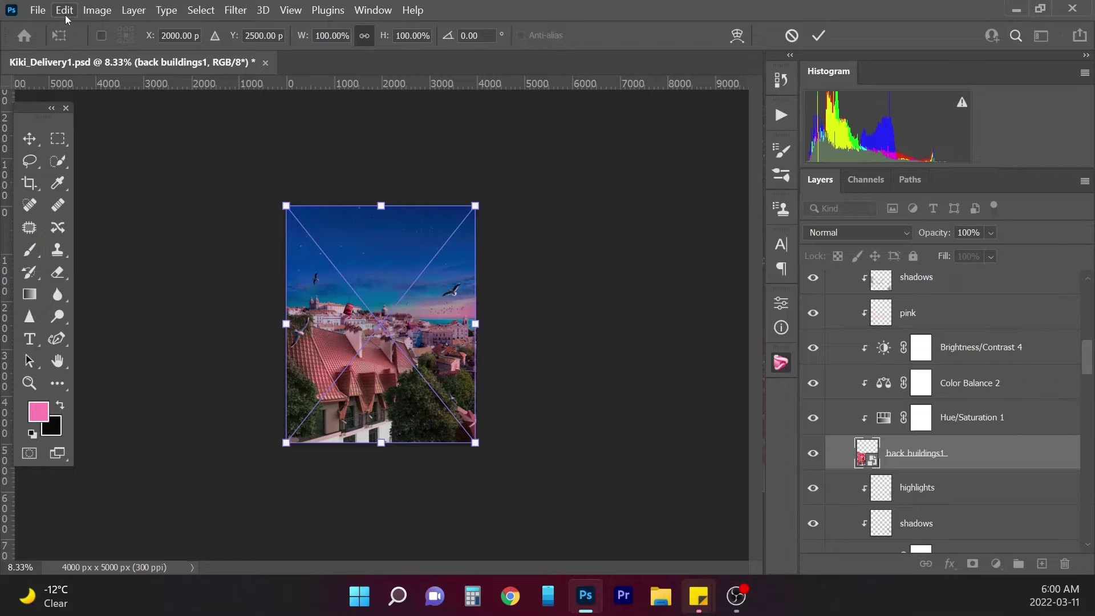
{"action": "left_click", "coordinate": [65, 15]}
{"action": "mouse_move", "coordinate": [31, 11]}
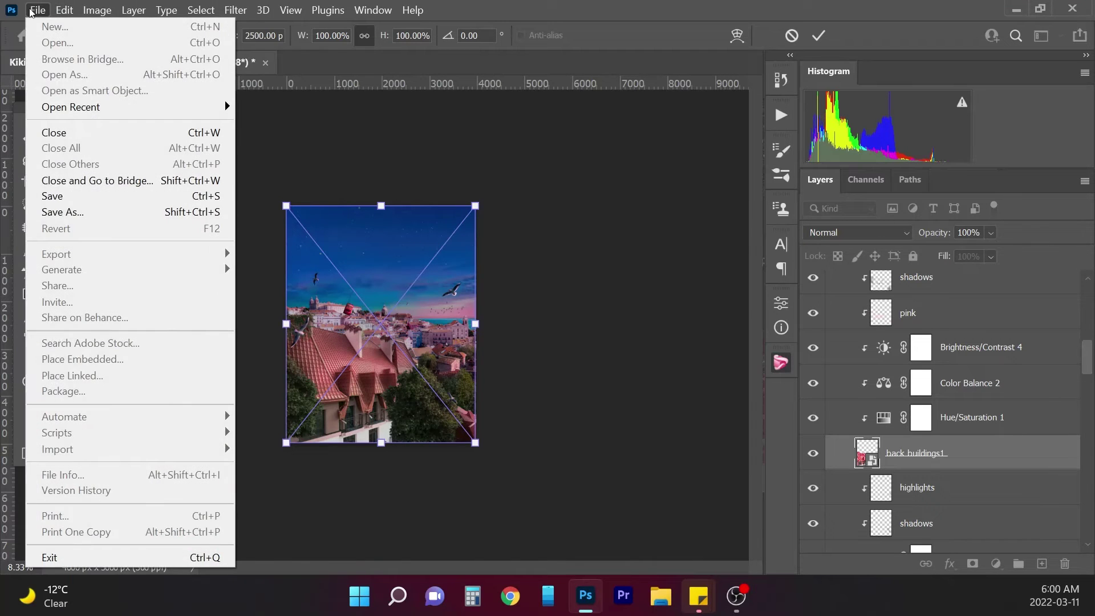
{"action": "mouse_move", "coordinate": [67, 15]}
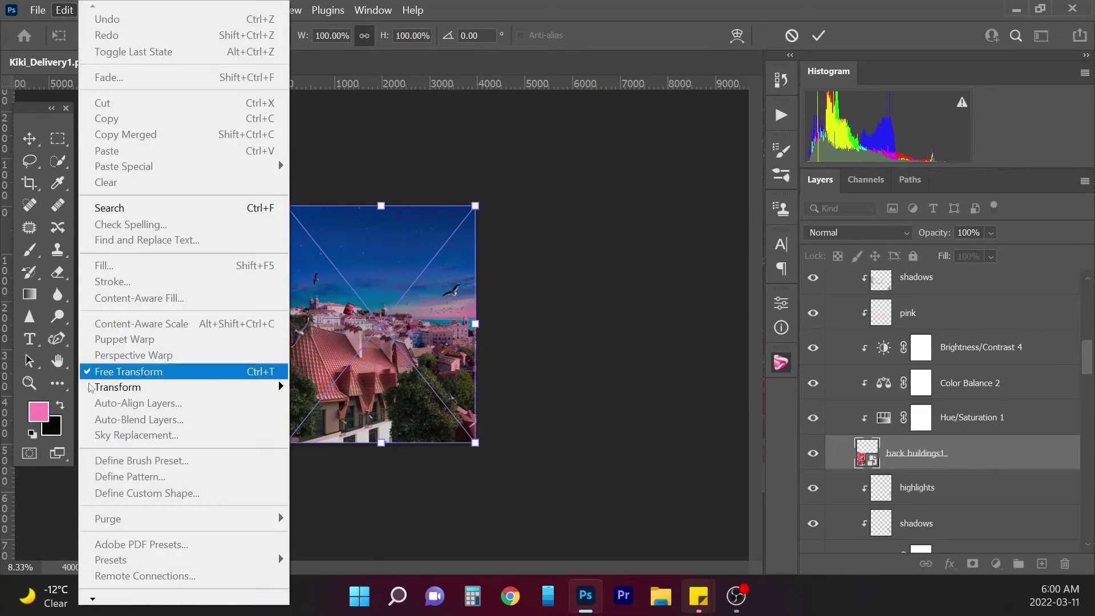
{"action": "mouse_move", "coordinate": [164, 390]}
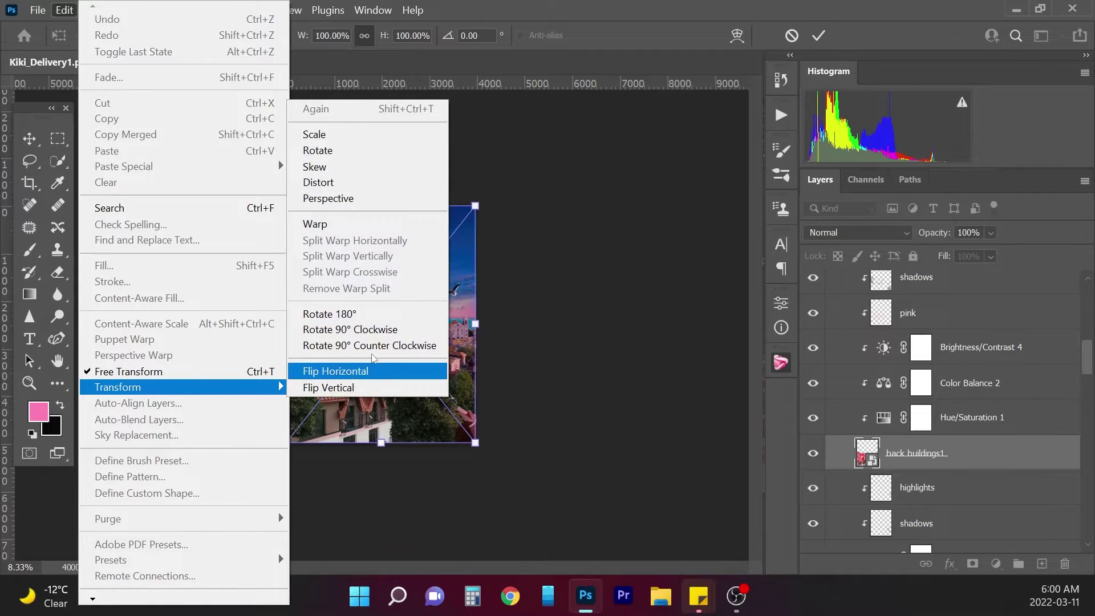
{"action": "left_click", "coordinate": [318, 198]}
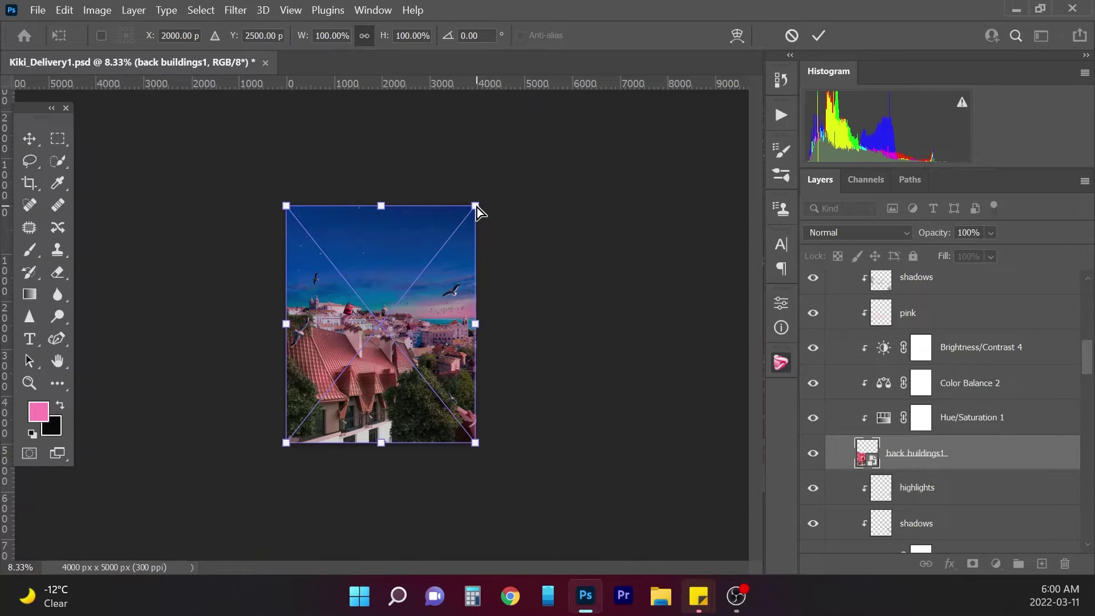
{"action": "left_click_drag", "start_coordinate": [477, 207], "coordinate": [477, 193]}
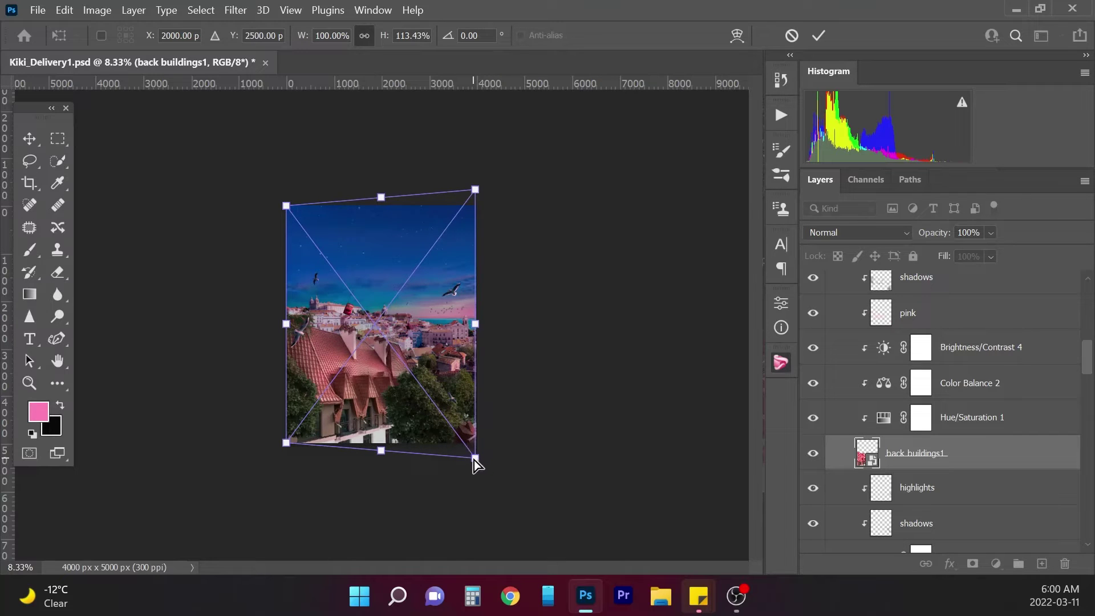
{"action": "left_click_drag", "start_coordinate": [474, 460], "coordinate": [484, 454]}
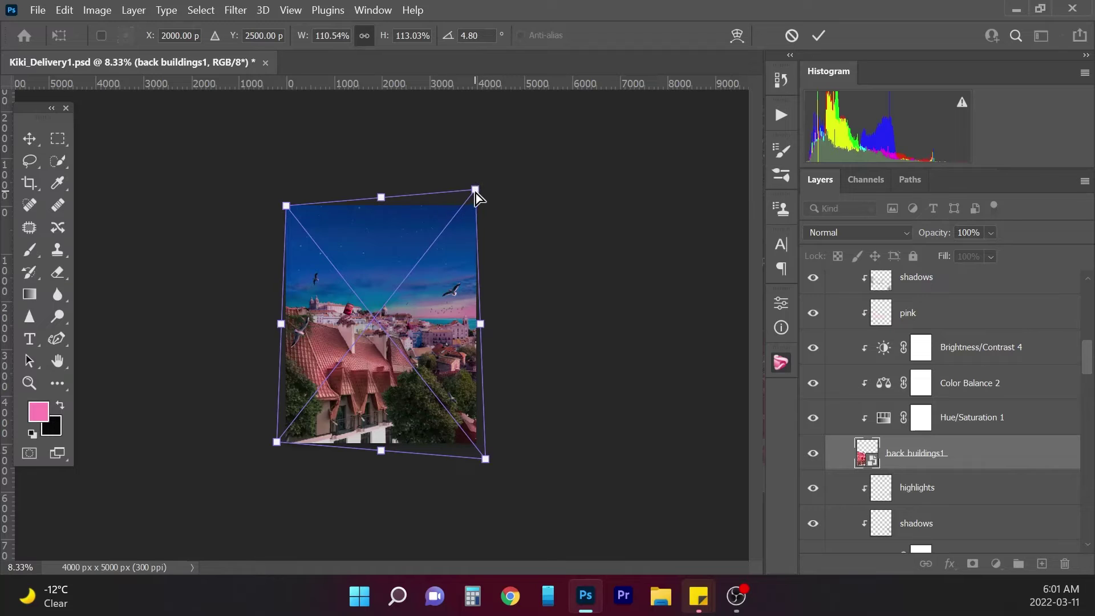
Exaggerate the buildings' perspective with a taller right edge and shorter left edge, to about 118% width and 119% height, and apply the transform
{"action": "left_click_drag", "start_coordinate": [476, 193], "coordinate": [479, 183]}
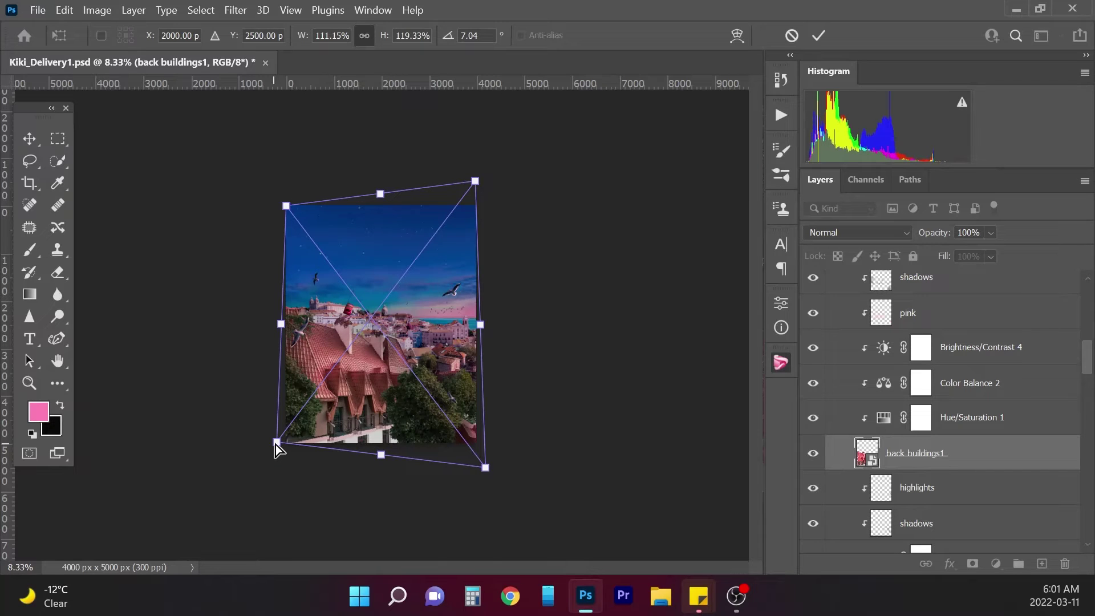
{"action": "left_click_drag", "start_coordinate": [276, 443], "coordinate": [281, 433]}
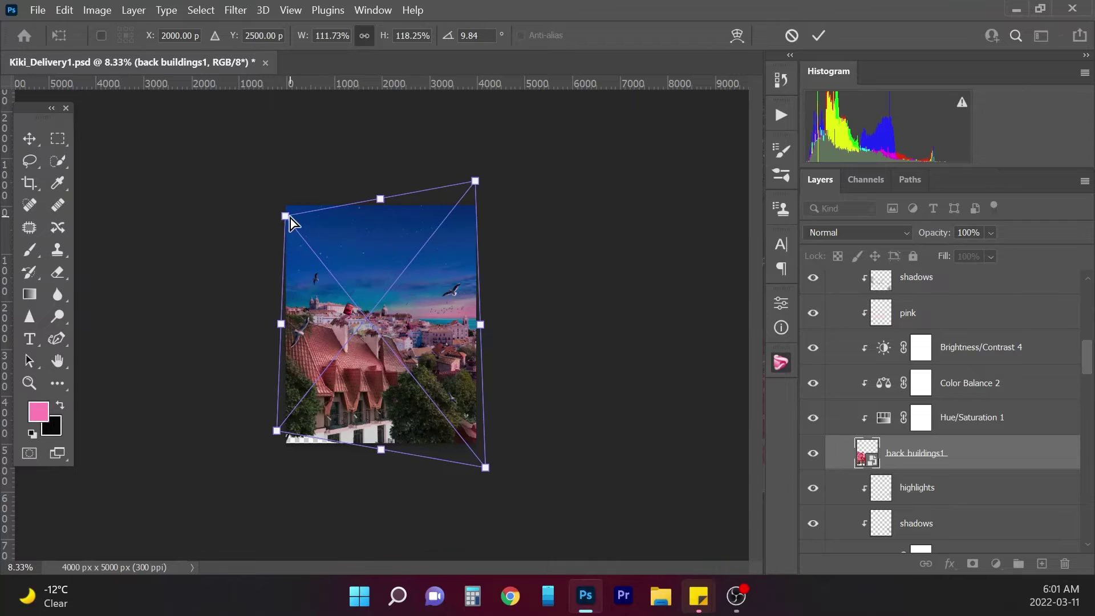
{"action": "left_click_drag", "start_coordinate": [286, 217], "coordinate": [287, 223]}
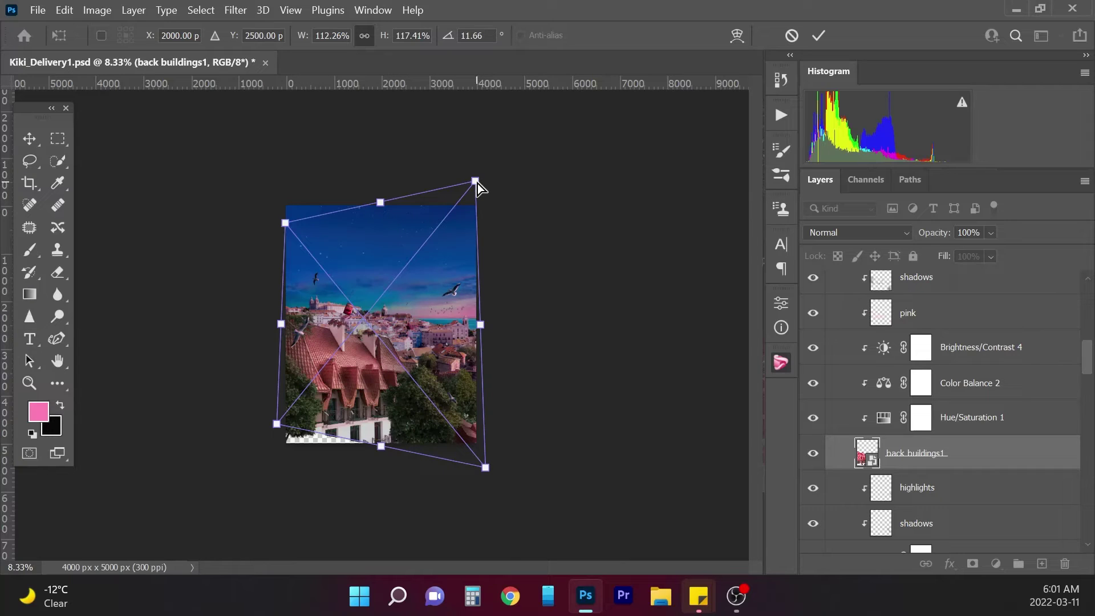
{"action": "left_click_drag", "start_coordinate": [478, 183], "coordinate": [477, 178]}
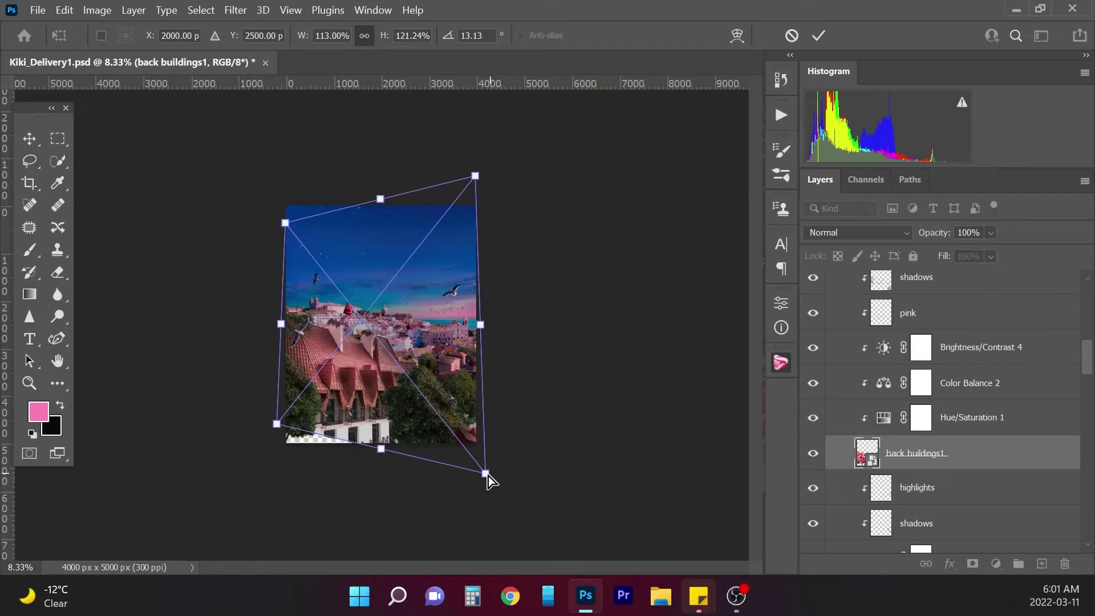
{"action": "mouse_move", "coordinate": [487, 475]}
{"action": "left_mouse_down"}
{"action": "mouse_move", "coordinate": [501, 477]}
{"action": "mouse_move", "coordinate": [478, 471]}
{"action": "mouse_move", "coordinate": [492, 471]}
{"action": "left_mouse_up"}
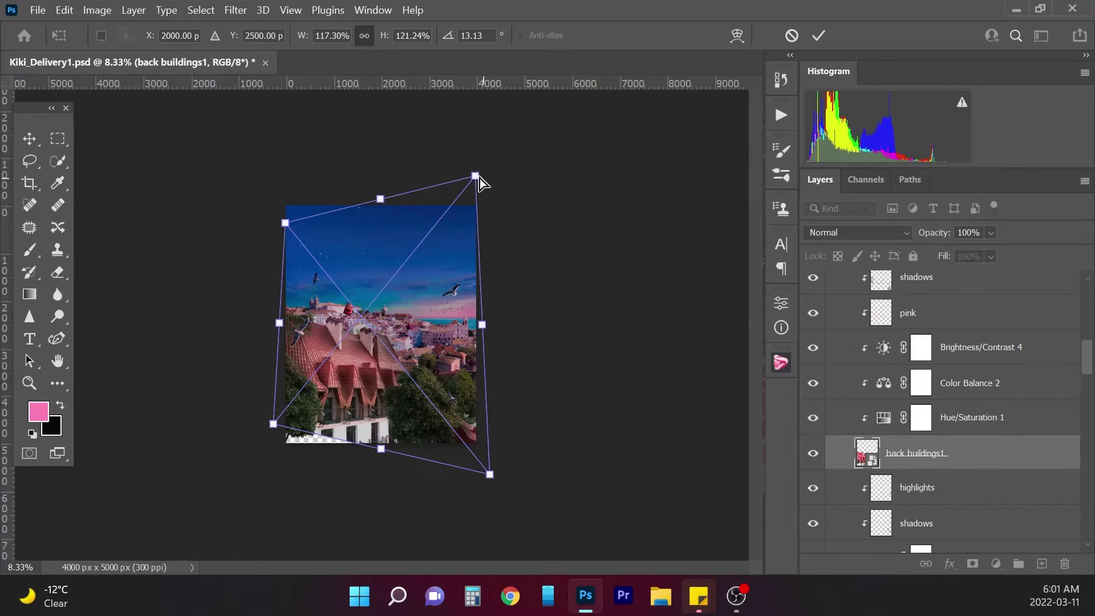
{"action": "left_click_drag", "start_coordinate": [480, 177], "coordinate": [480, 179]}
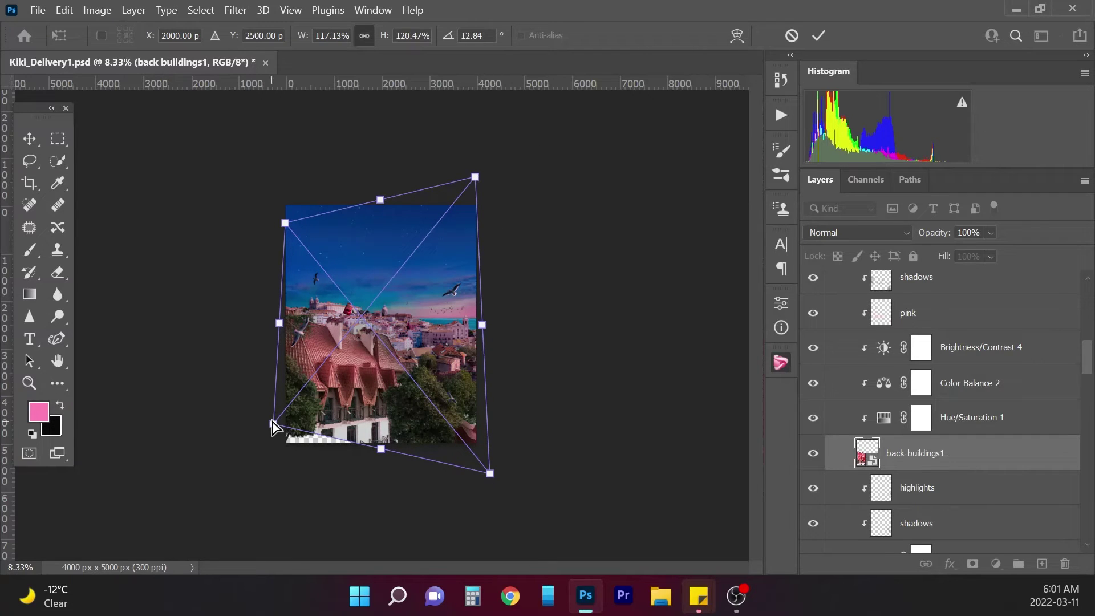
{"action": "left_click_drag", "start_coordinate": [273, 422], "coordinate": [275, 415]}
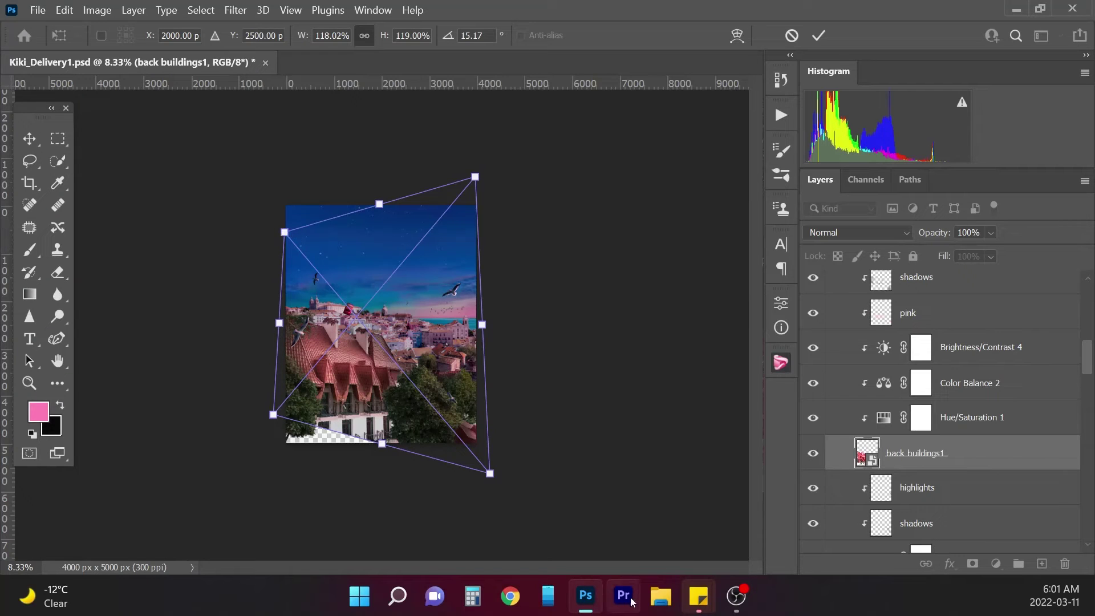
{"action": "key", "text": "Escape"}
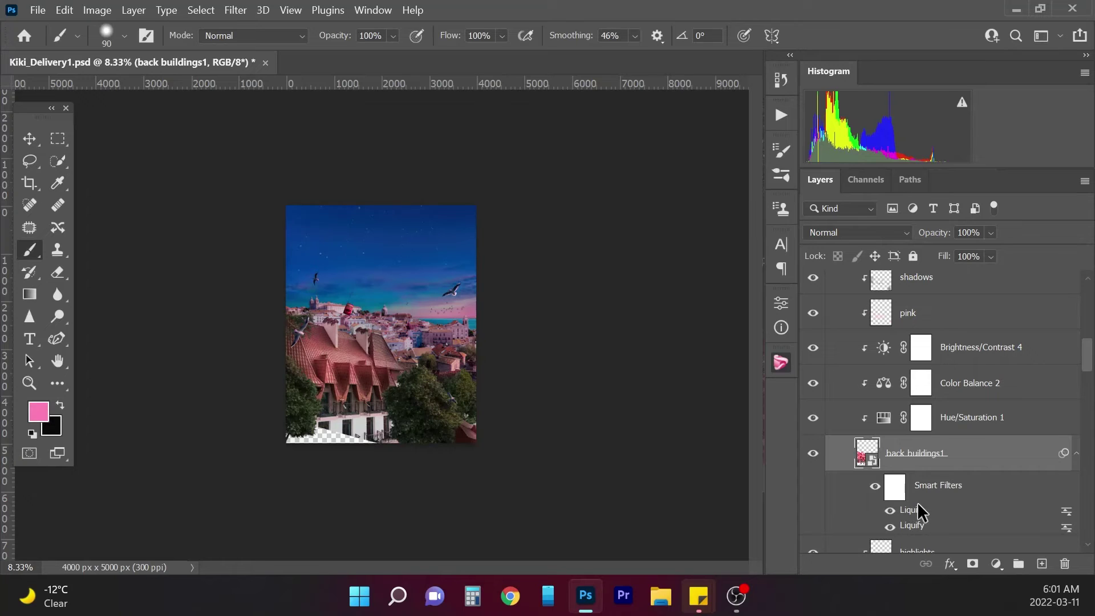
Make the roof, cat and kiki groups visible again over the transformed buildings
{"action": "key", "text": "ctrl+plus"}
{"action": "left_click_drag", "start_coordinate": [1088, 359], "coordinate": [1088, 334]}
{"action": "left_click", "coordinate": [813, 332]}
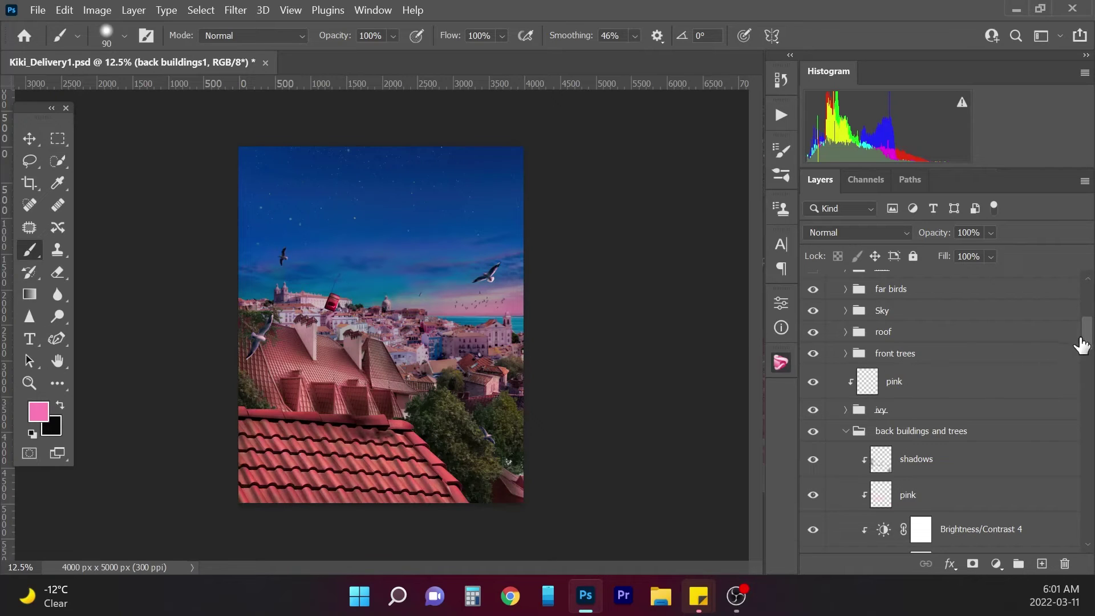
{"action": "left_click_drag", "start_coordinate": [1086, 342], "coordinate": [1090, 303]}
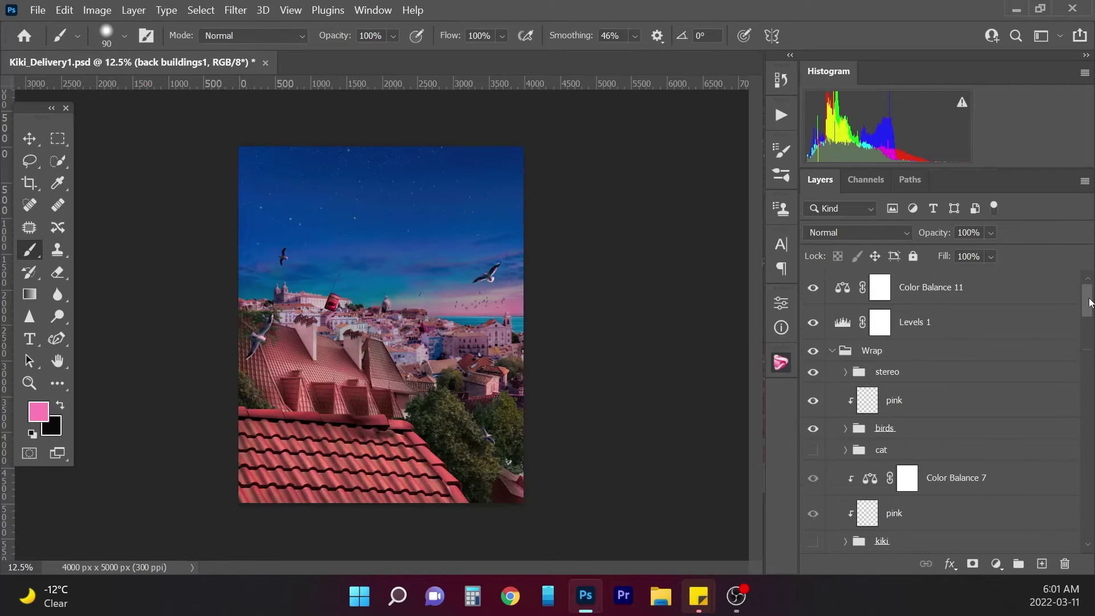
{"action": "left_click", "coordinate": [812, 450]}
{"action": "left_click_drag", "start_coordinate": [1087, 305], "coordinate": [1087, 331]}
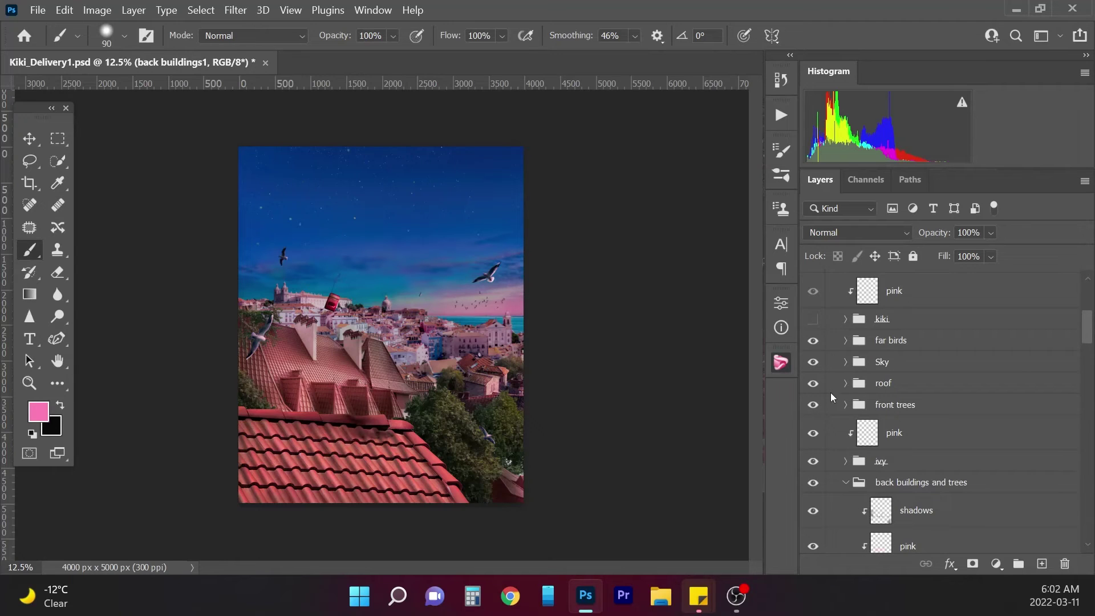
{"action": "left_click", "coordinate": [813, 319]}
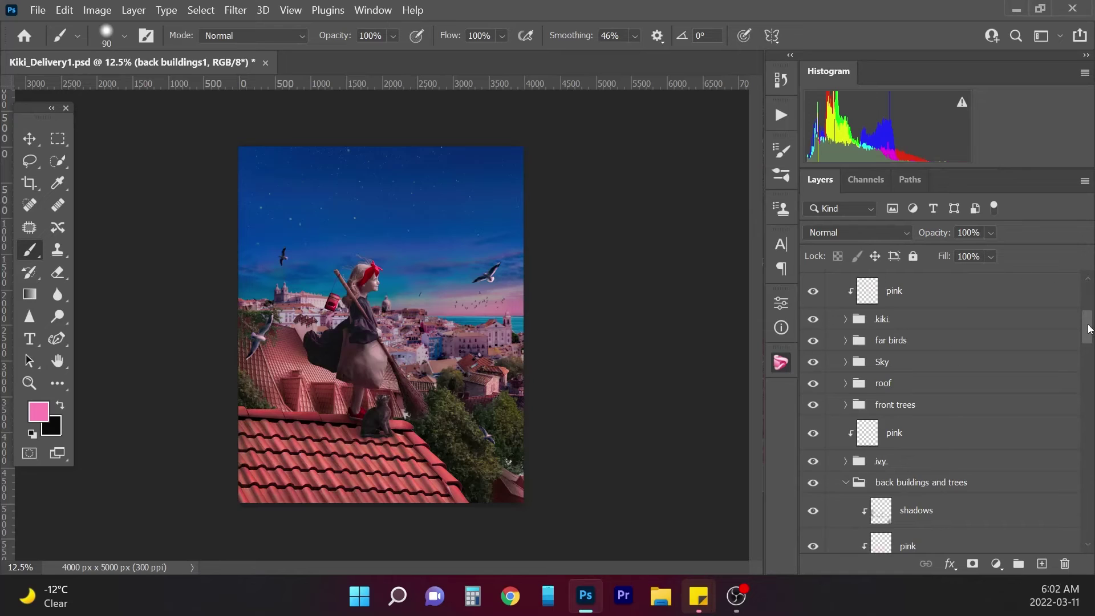
{"action": "left_click_drag", "start_coordinate": [1085, 318], "coordinate": [1064, 272]}
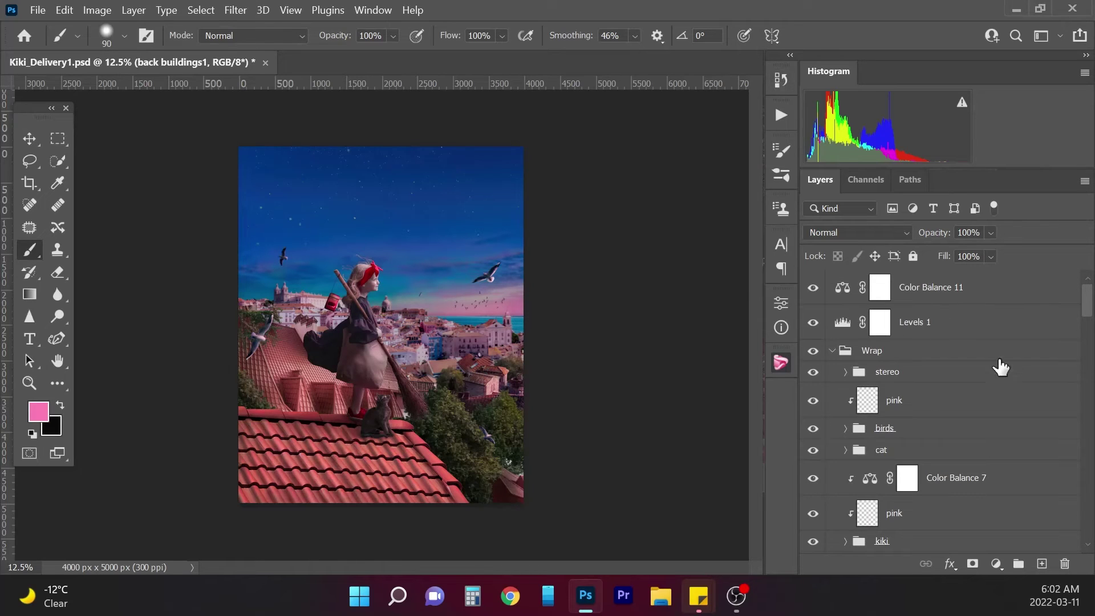
Save the current state as a history snapshot and return the document to its original Kiki_Delivery1.psd opening state
{"action": "left_click", "coordinate": [781, 80]}
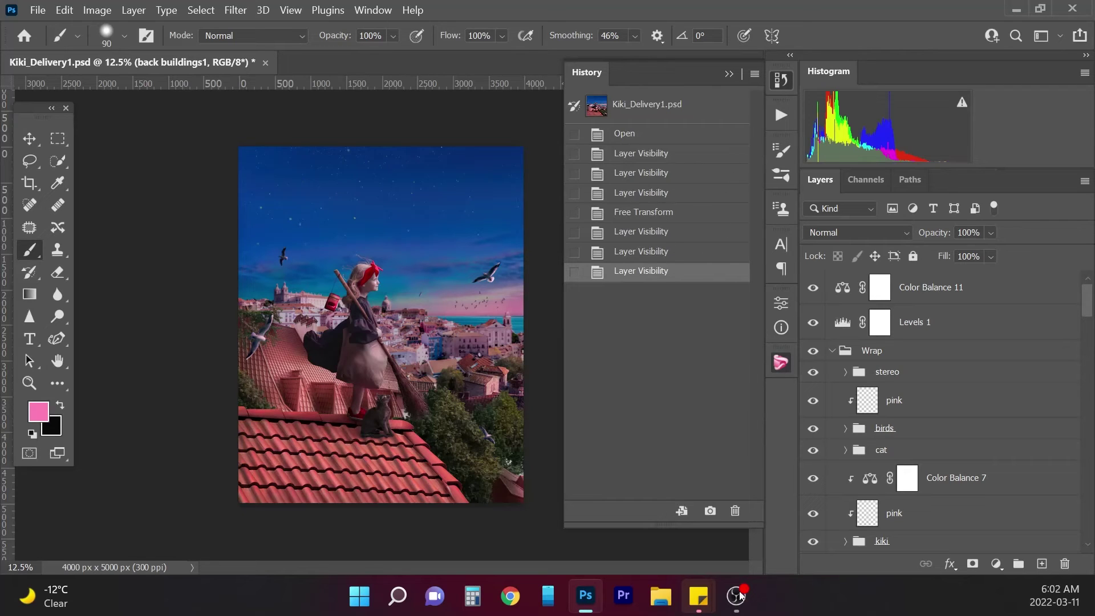
{"action": "left_click", "coordinate": [709, 512]}
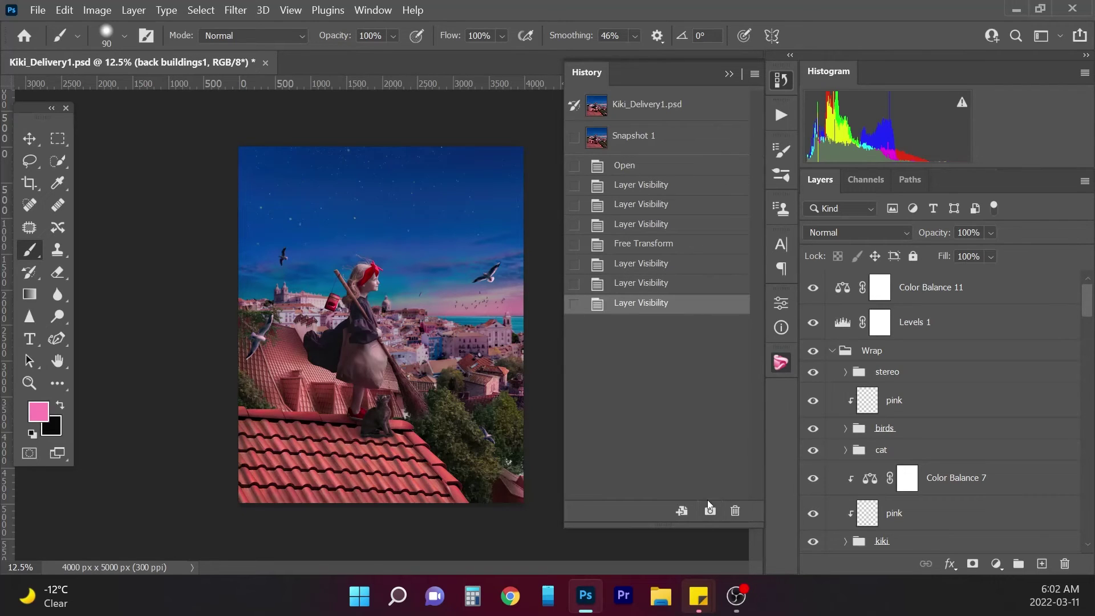
{"action": "left_click", "coordinate": [657, 102]}
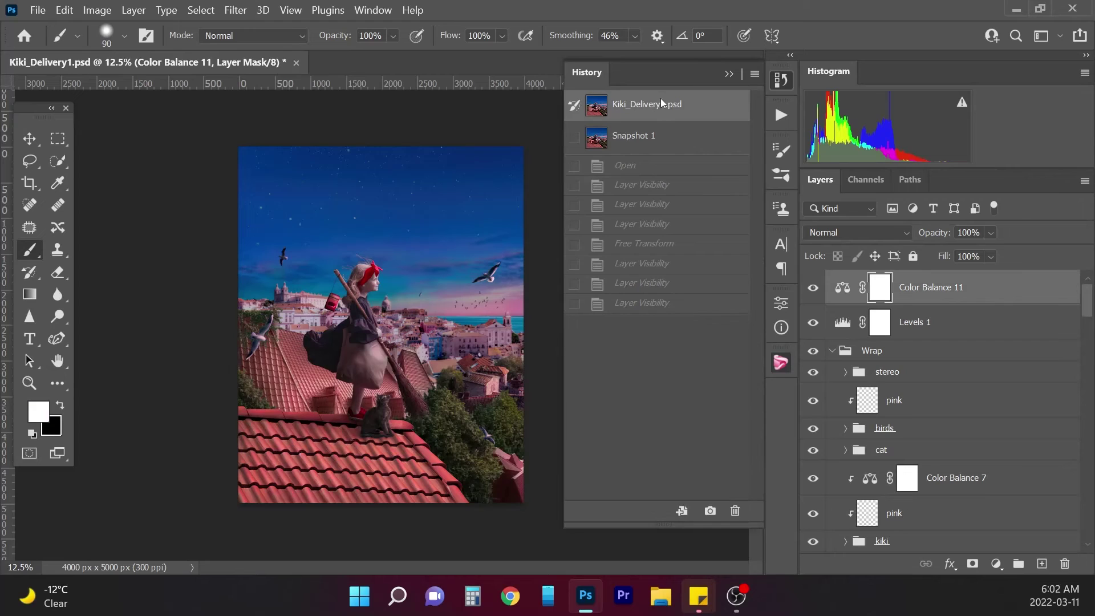
Compare the transformed buildings in Snapshot 1 with the original Kiki_Delivery1.psd state, finish on the original, and collapse the history list
{"action": "left_click", "coordinate": [657, 142]}
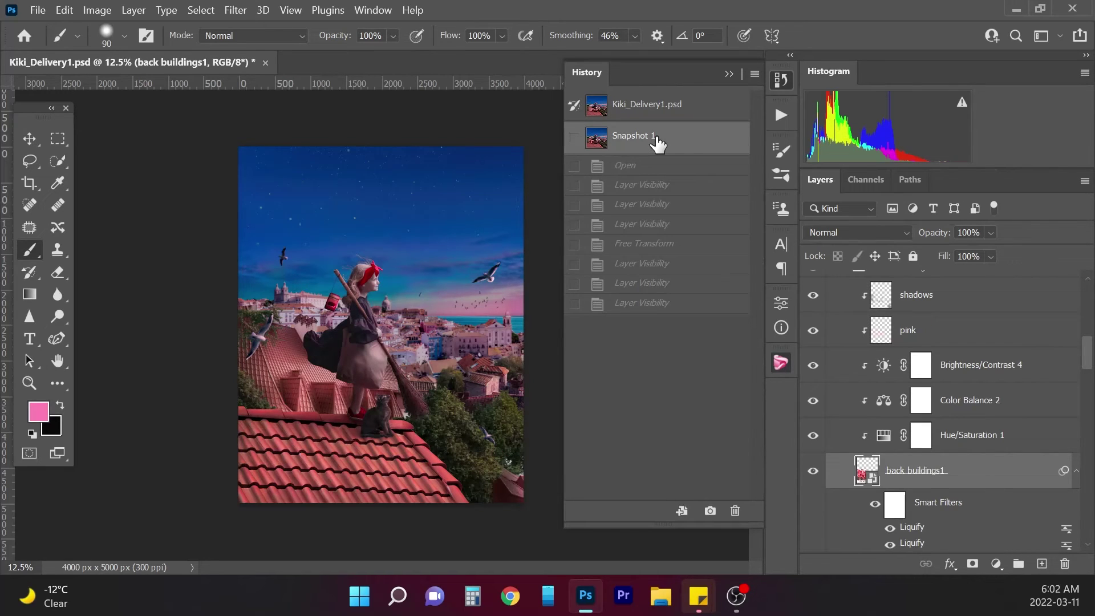
{"action": "left_click", "coordinate": [659, 108]}
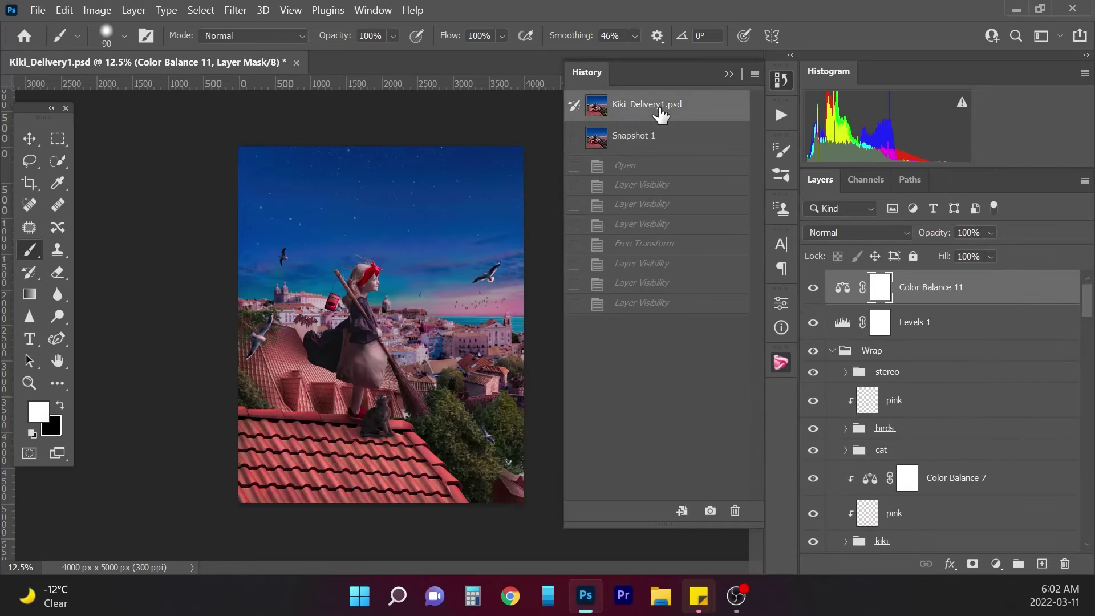
{"action": "left_click", "coordinate": [660, 134]}
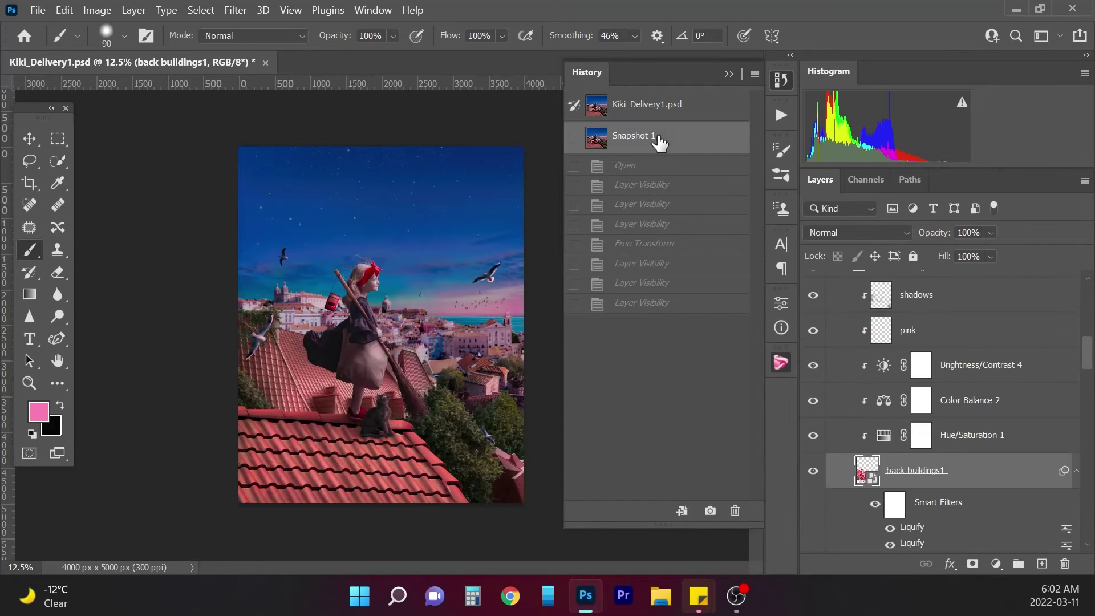
{"action": "left_click", "coordinate": [664, 104]}
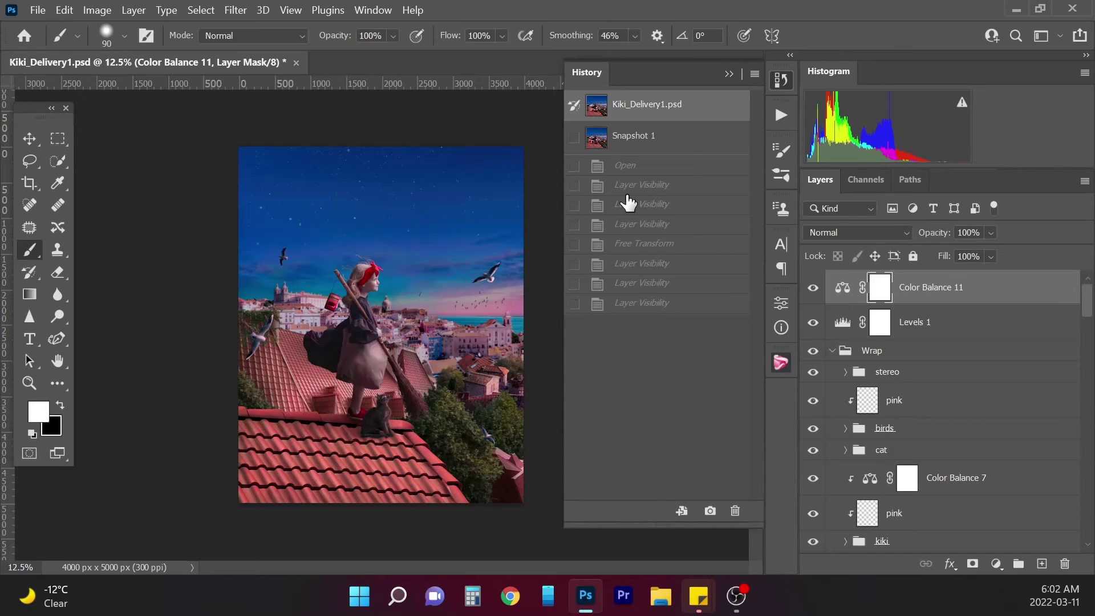
{"action": "left_click", "coordinate": [730, 73]}
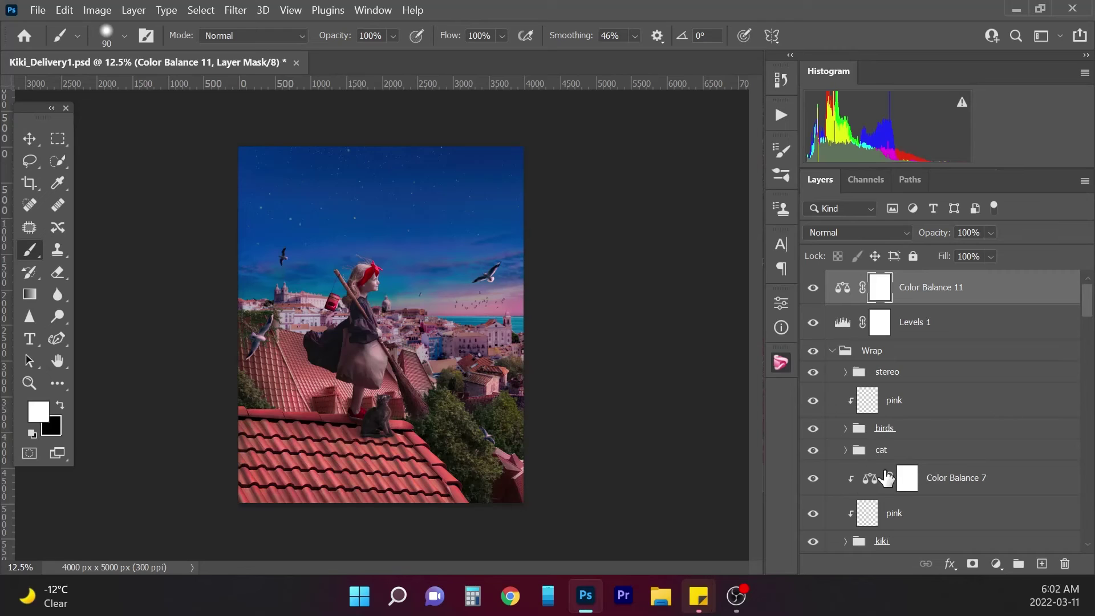
Select the kiki group and start a Perspective transform on it
{"action": "scroll", "coordinate": [947, 482], "scroll_direction": "down", "scroll_amount": 3}
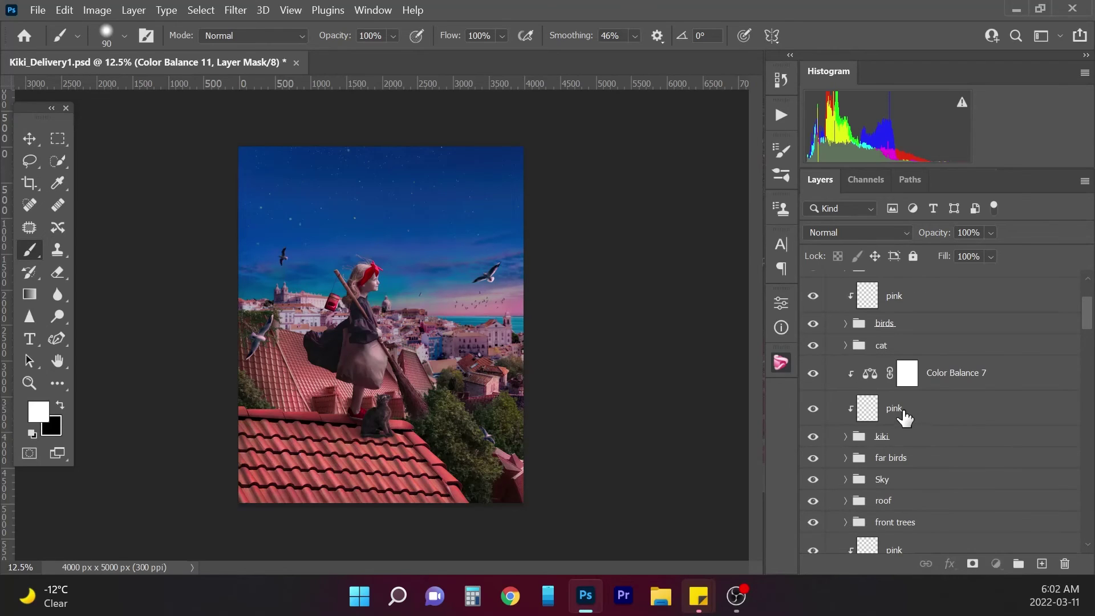
{"action": "left_click", "coordinate": [903, 414]}
{"action": "left_click", "coordinate": [897, 440]}
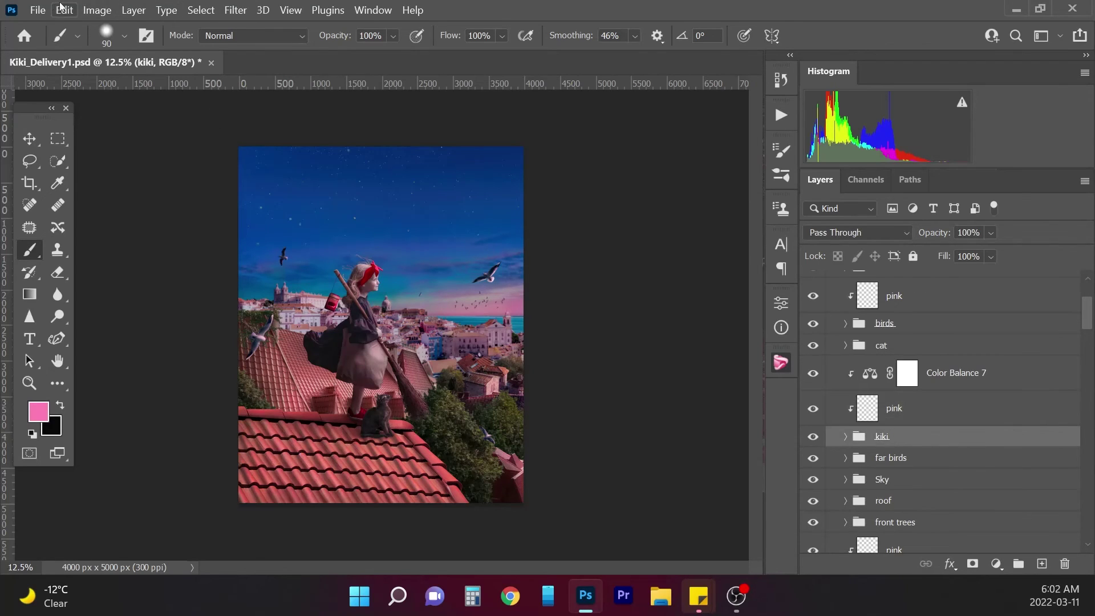
{"action": "left_click", "coordinate": [86, 12]}
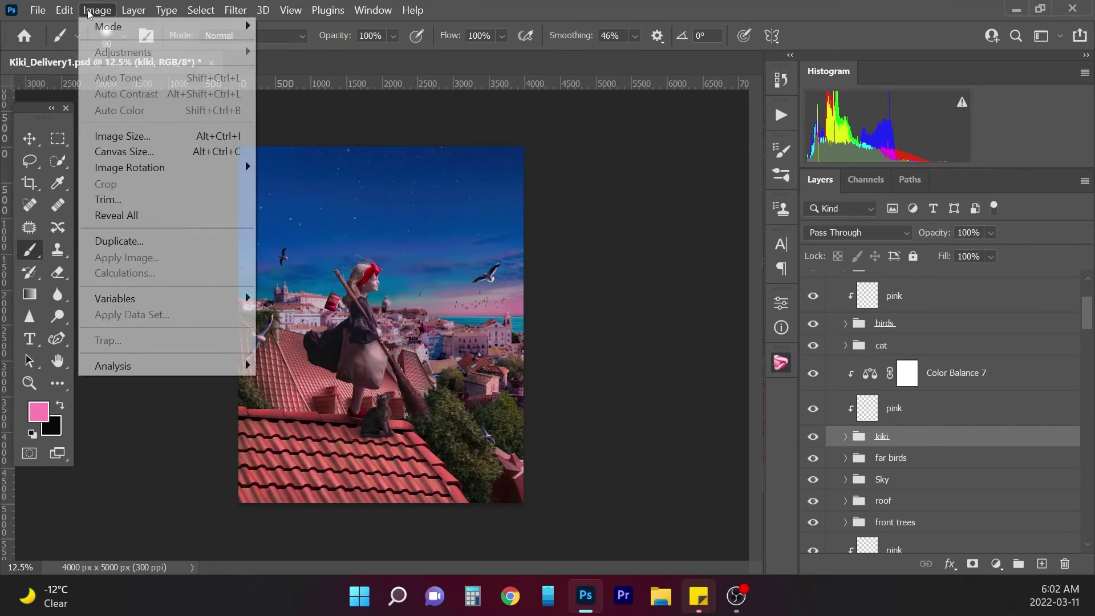
{"action": "mouse_move", "coordinate": [64, 10]}
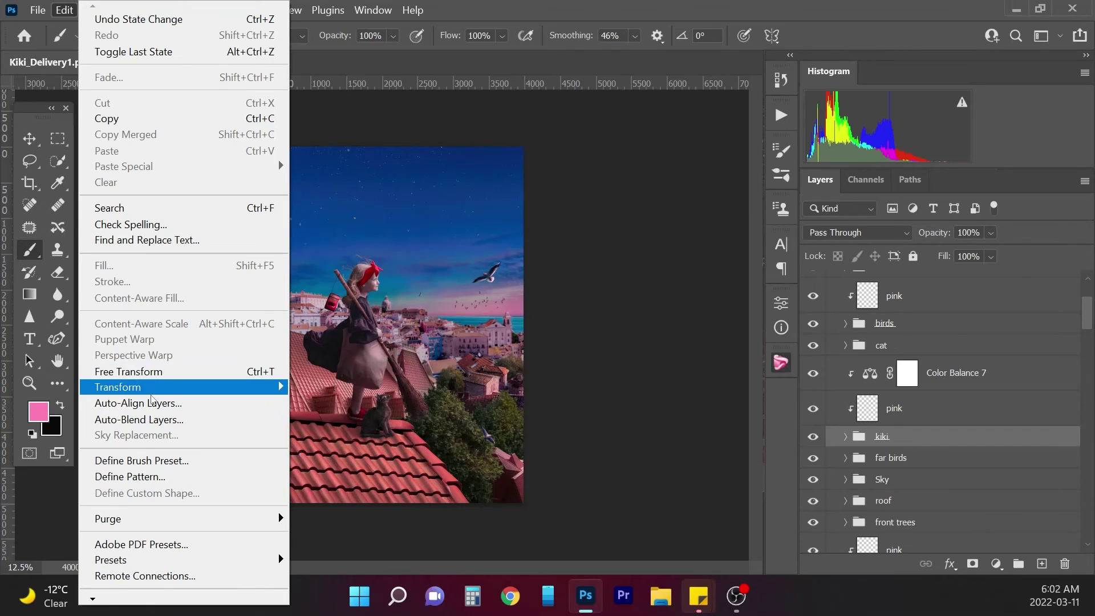
{"action": "mouse_move", "coordinate": [158, 392]}
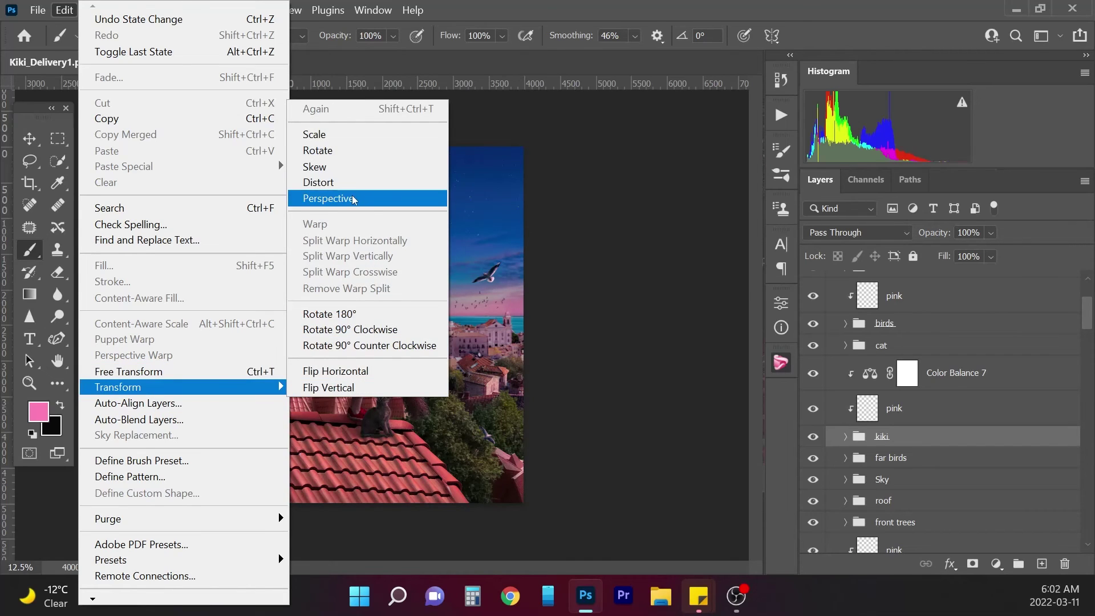
{"action": "left_click", "coordinate": [368, 198]}
{"action": "left_click", "coordinate": [608, 256]}
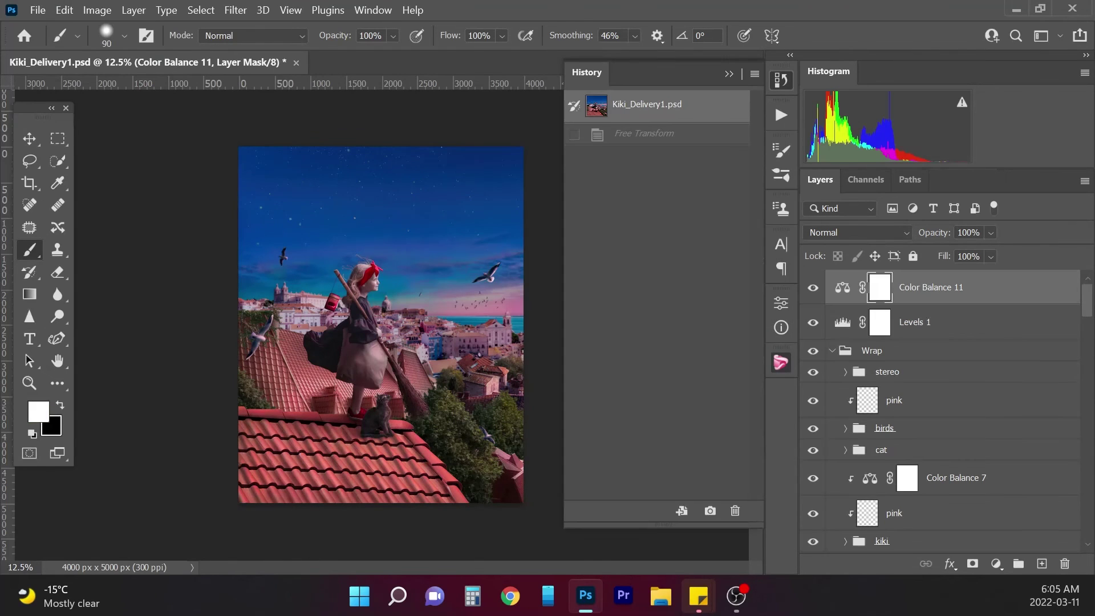